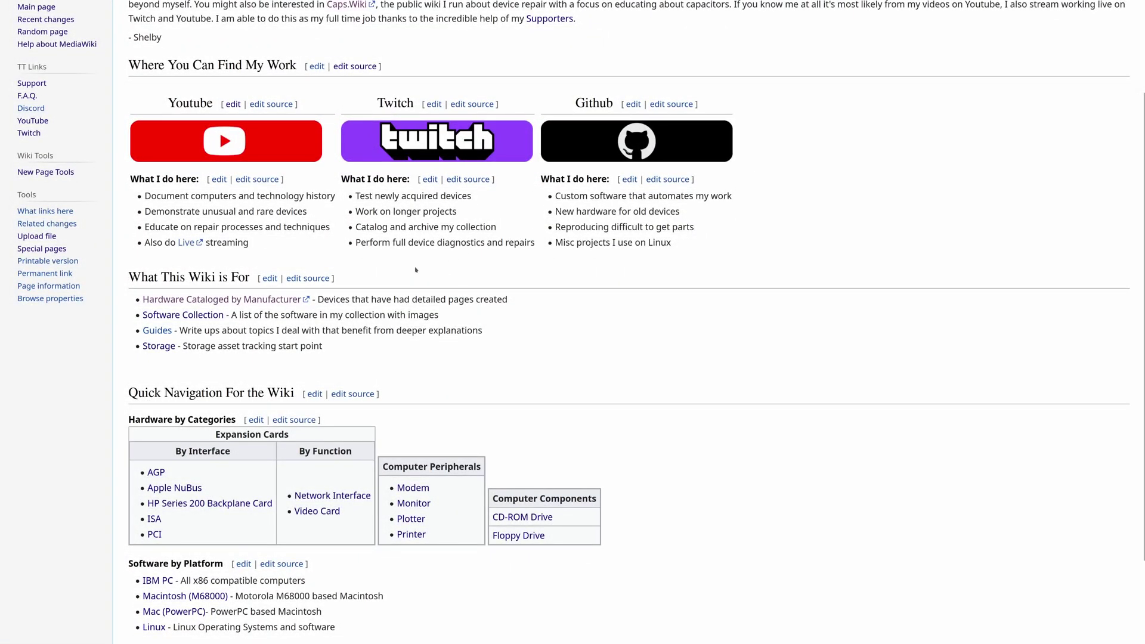
- Find the Gateway FMC-901X under Hardware by Manufacturer > Gateway, then open the Software Collection
left_click(294, 300)
middle_click(294, 306)
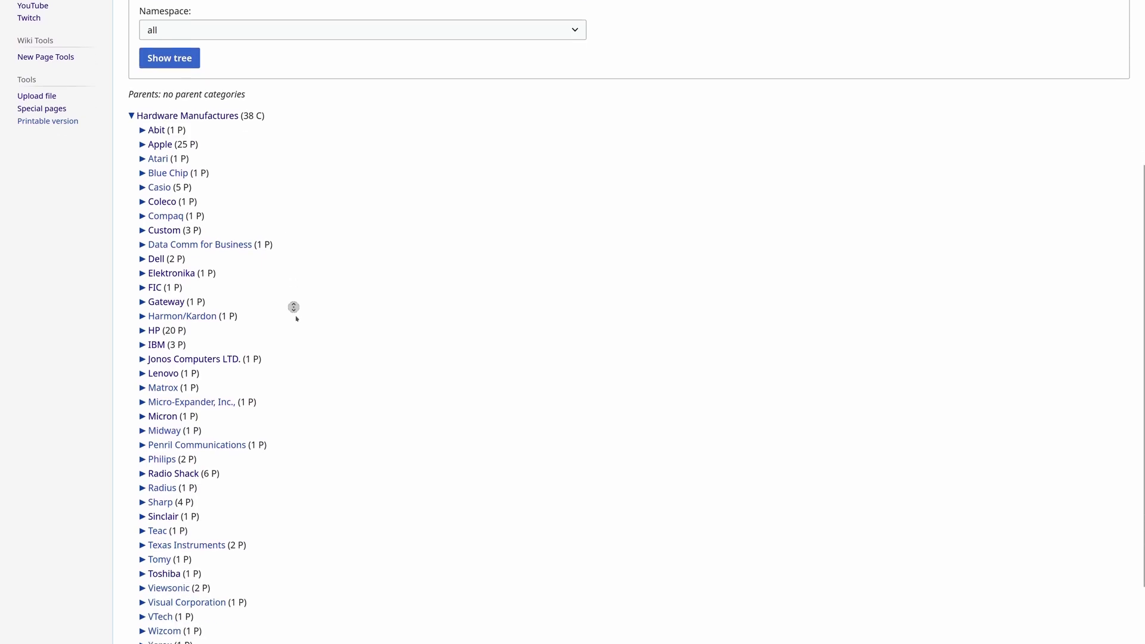
left_click(208, 299)
left_click(142, 287)
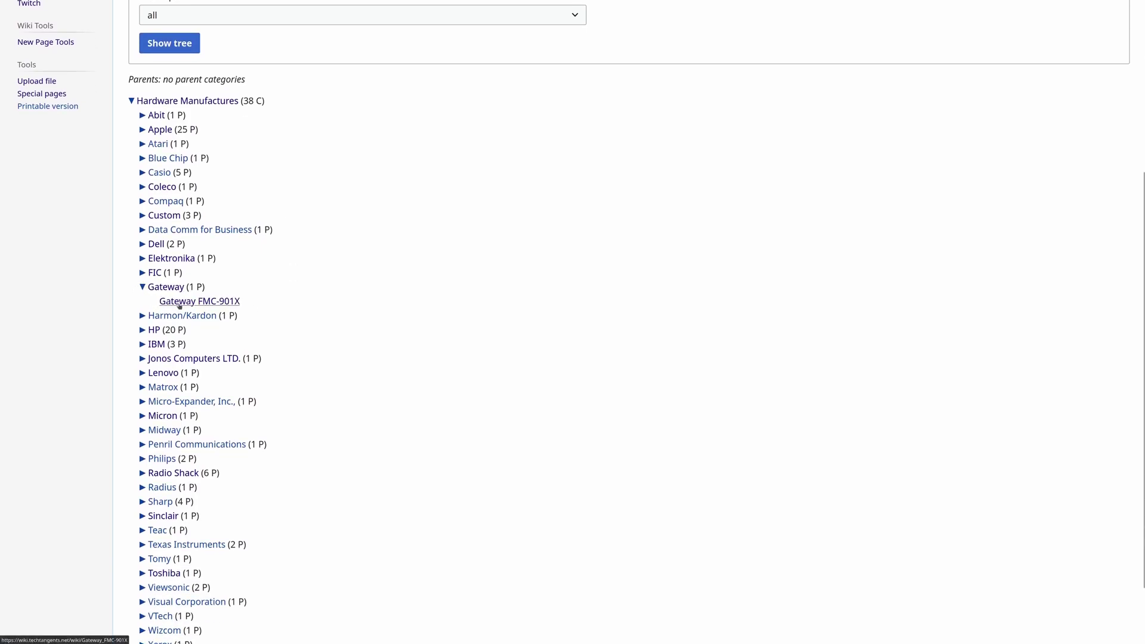
left_click(179, 304)
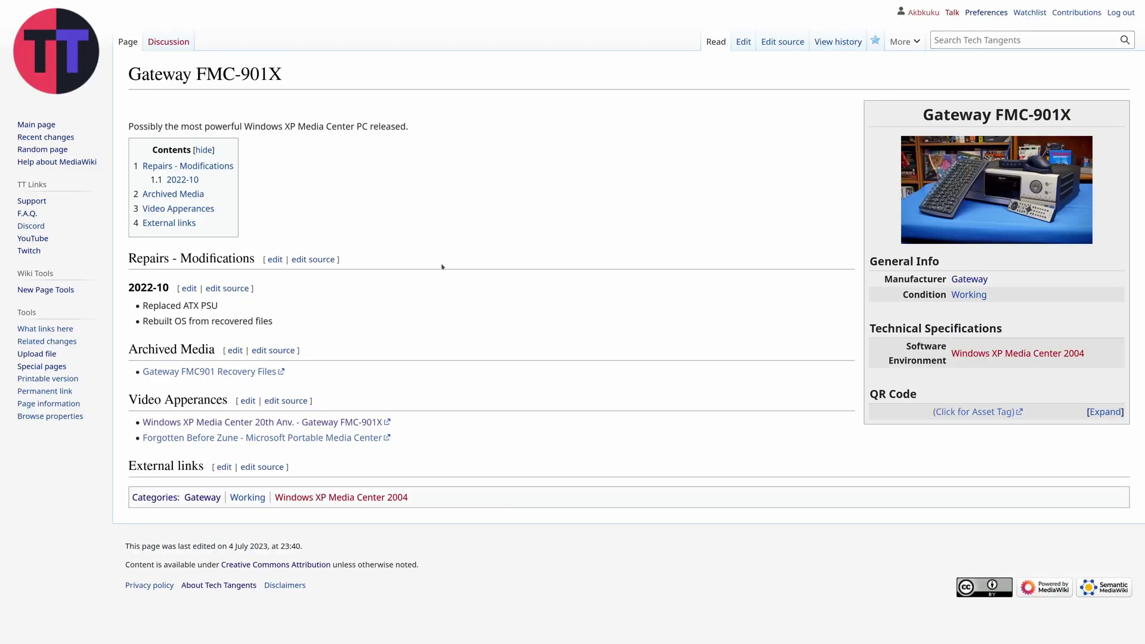
middle_click(1020, 178)
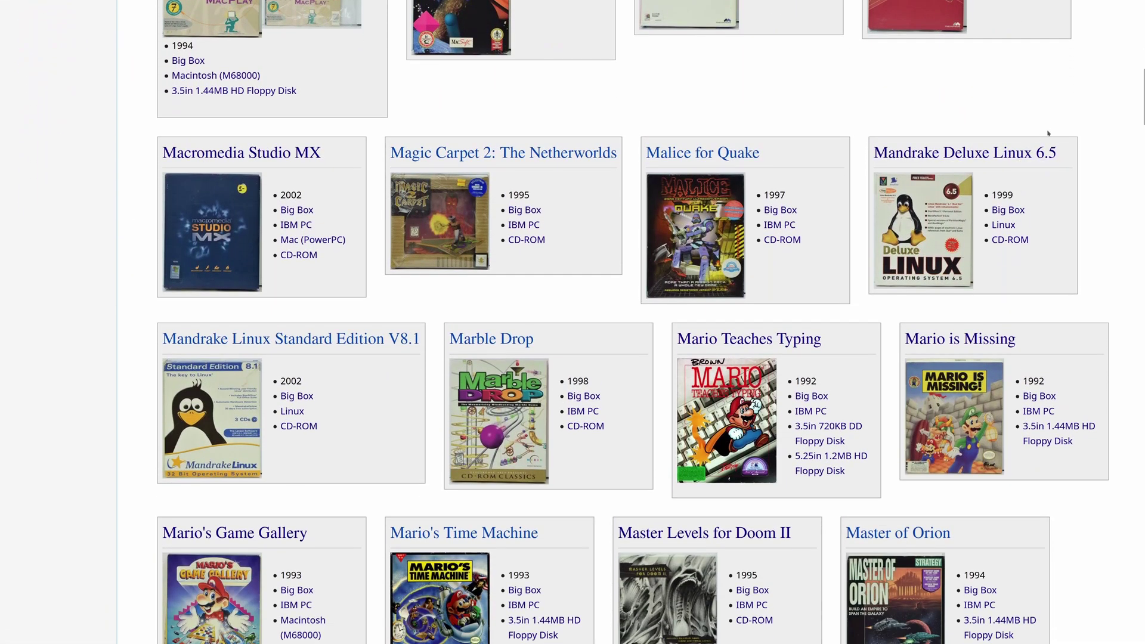
- Scroll the Software Collection listing to reach the Gex 3D: Enter The Gecko entry
scroll(1048, 133, "up", 10)
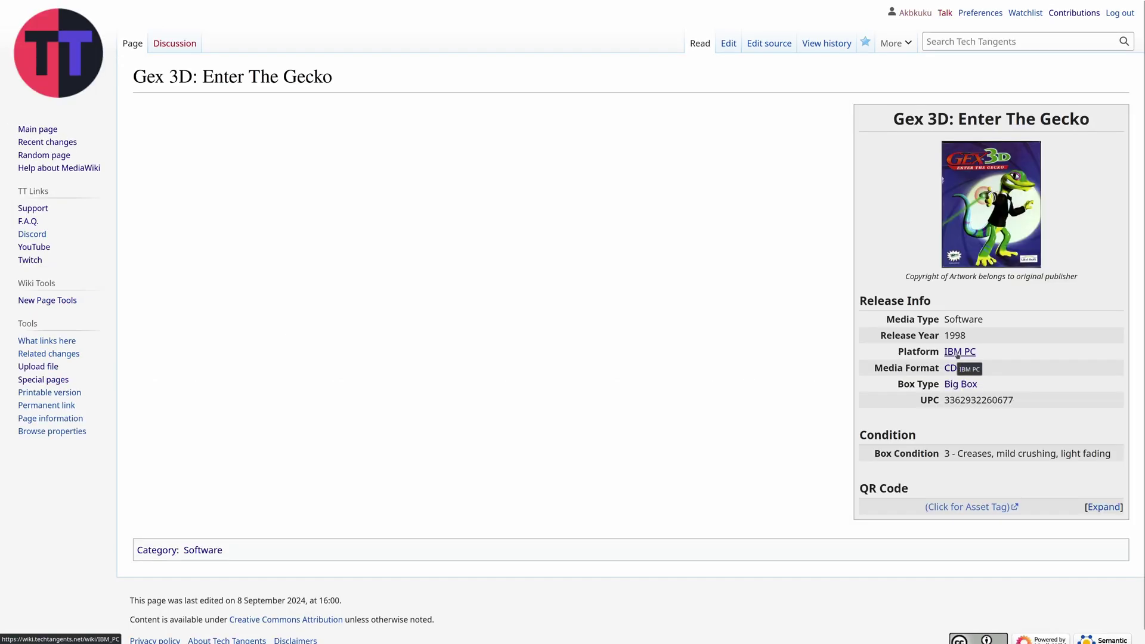
- Open the IBM PC page from the Platform row of the Gex 3D infobox
left_click(957, 353)
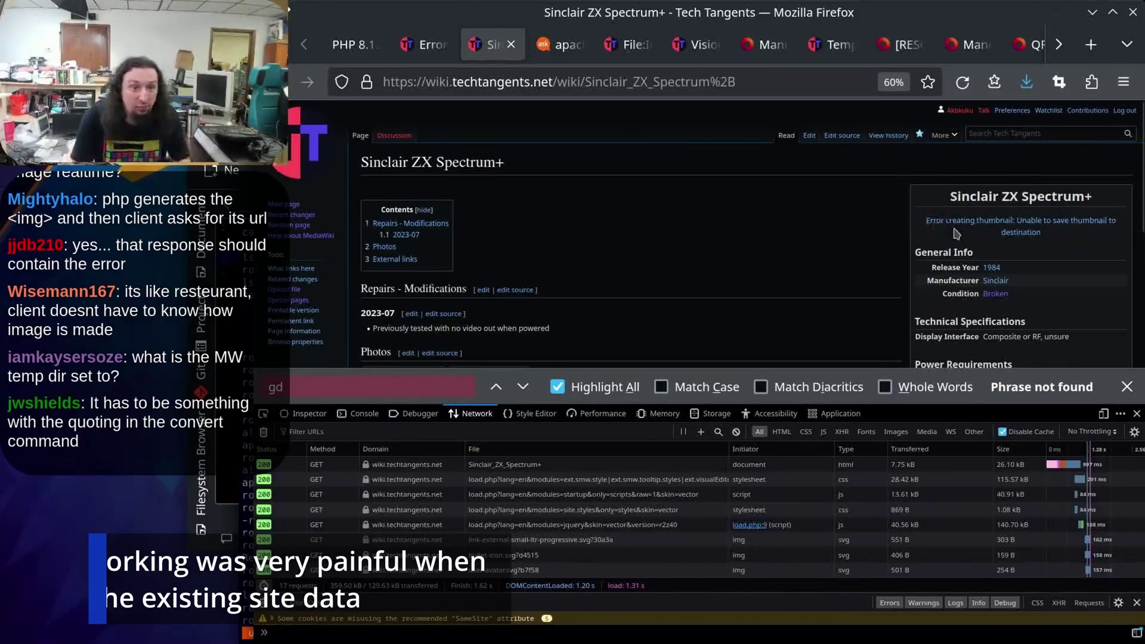
- Inspect the Sinclair ZX Spectrum+ infobox image, expanding its div, span and link nodes
right_click(1008, 235)
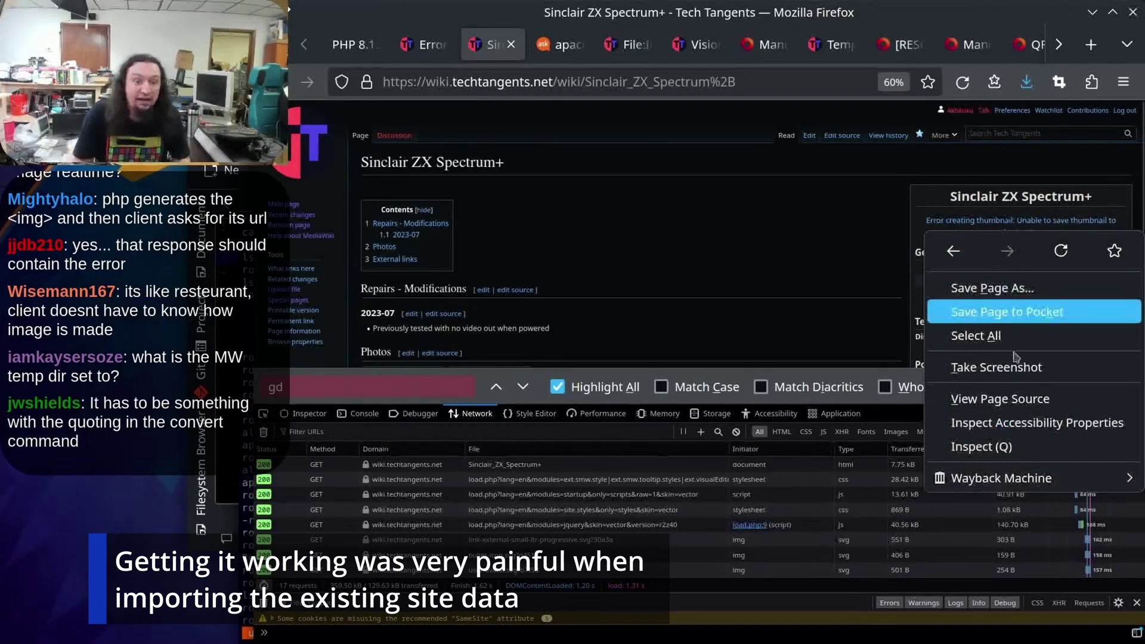
left_click(1004, 448)
left_click(308, 508)
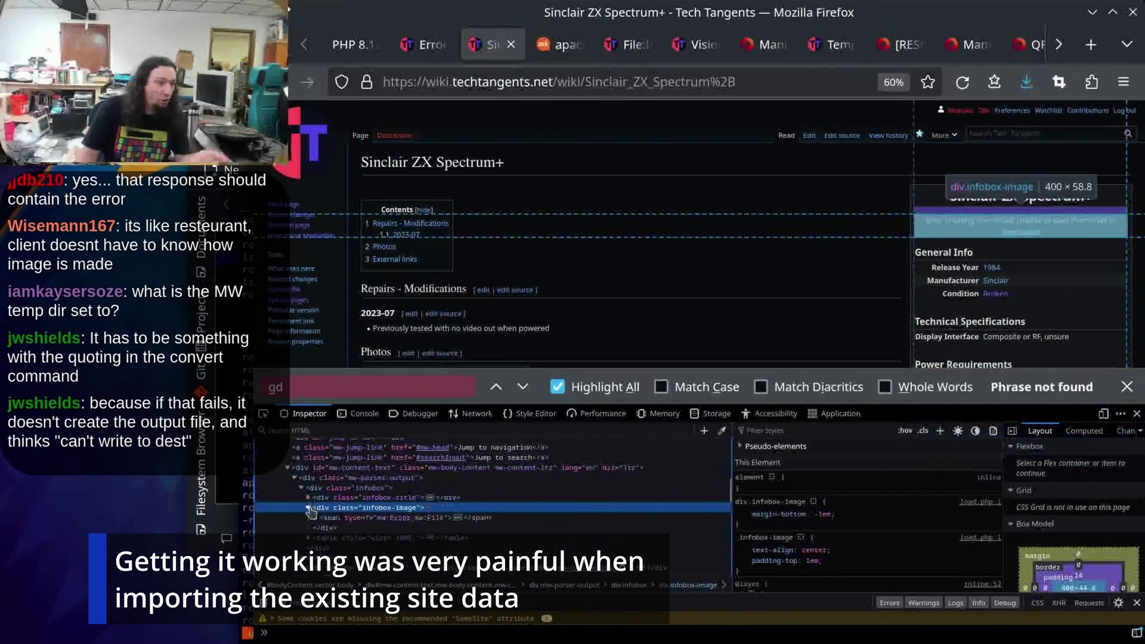
left_click(315, 517)
left_click(322, 528)
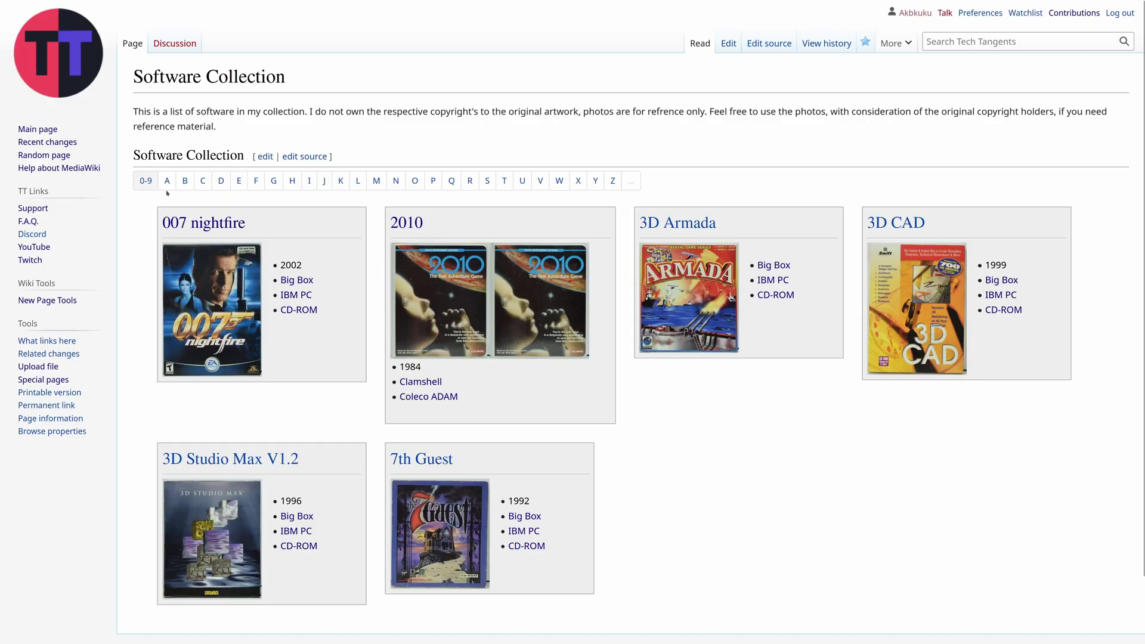
- Step the Software Collection through the A, B, C, D and E letter listings
left_click(167, 181)
left_click(185, 181)
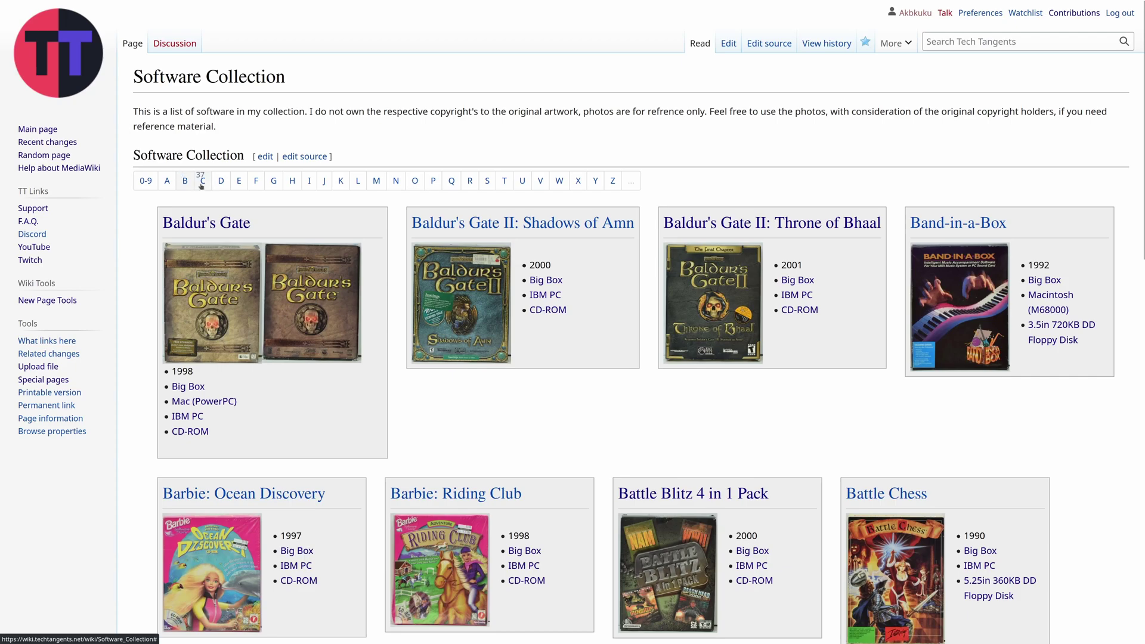
left_click(203, 182)
left_click(221, 182)
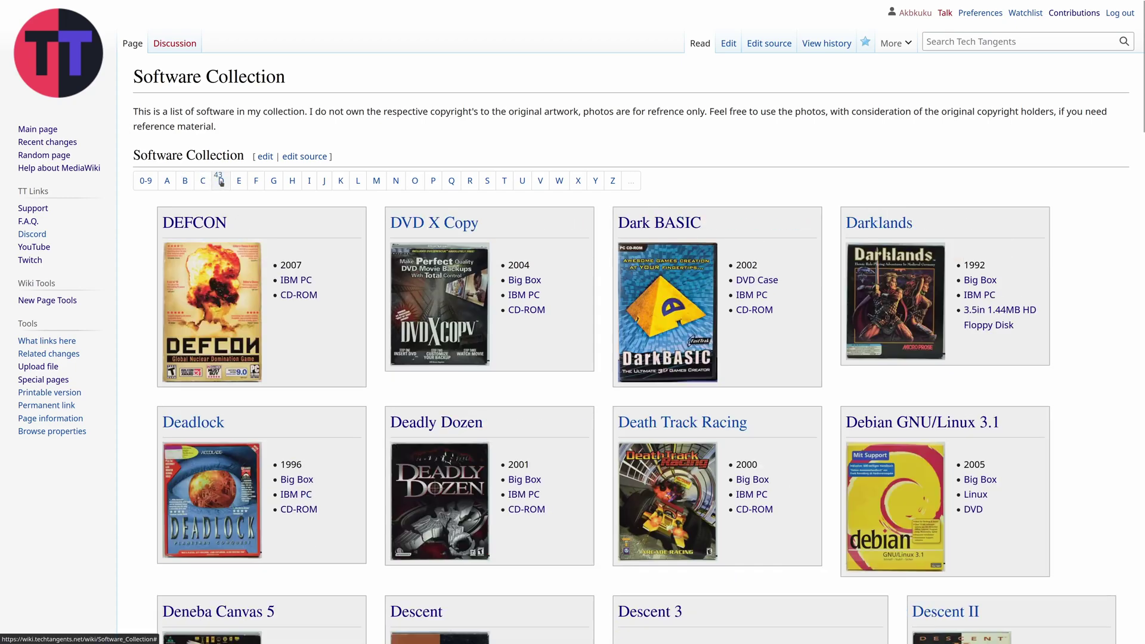
left_click(239, 180)
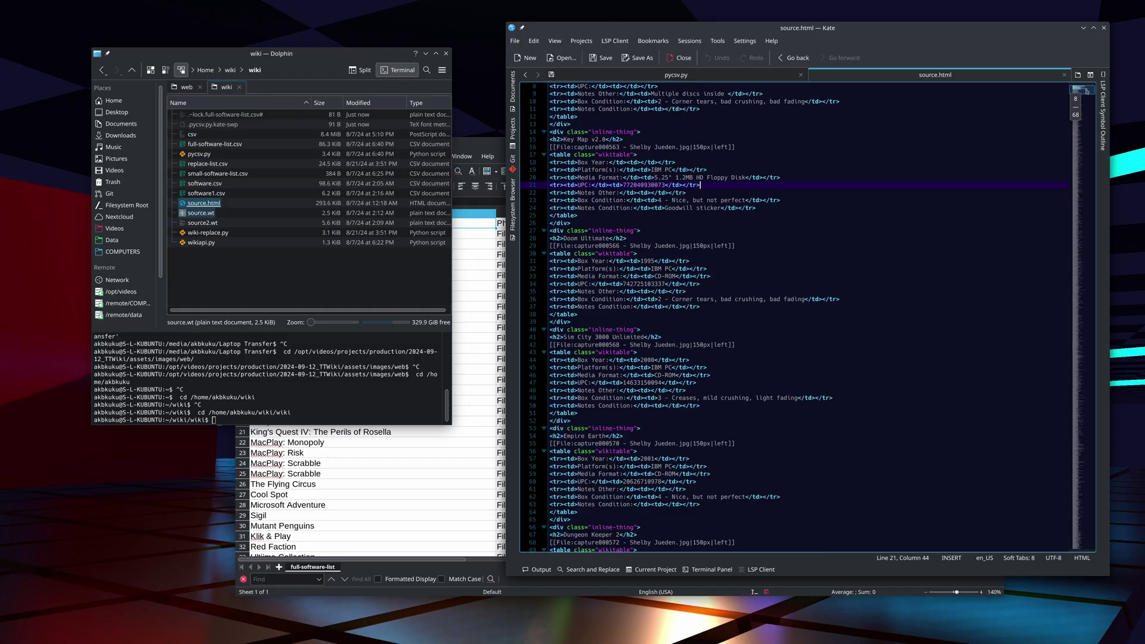
left_click_drag(1075, 120, 1066, 127)
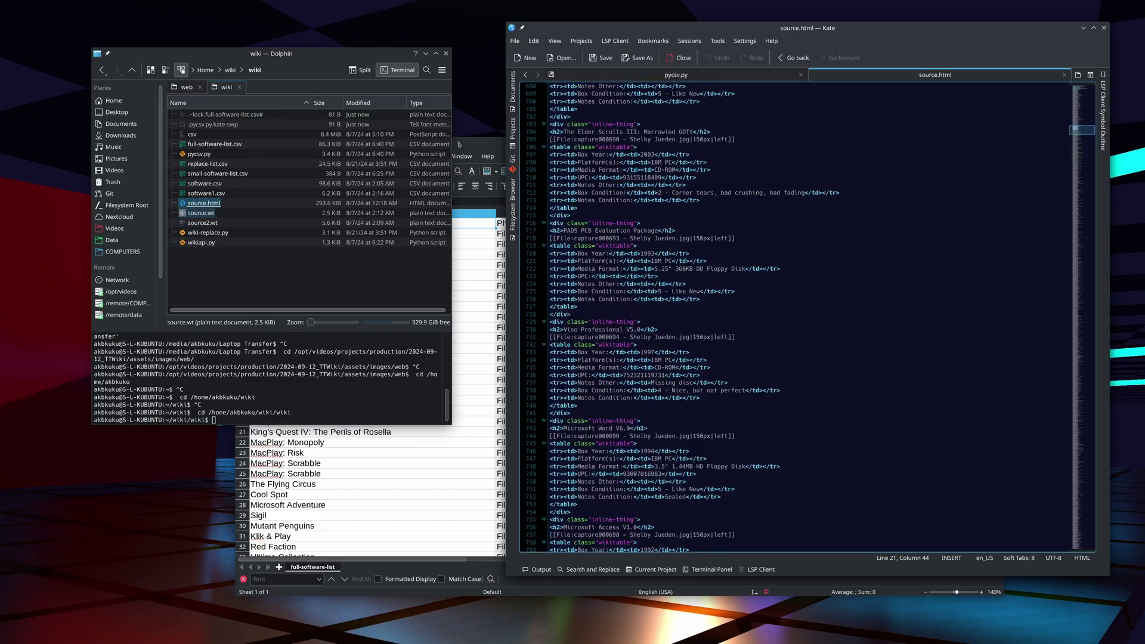
- Scroll through the full-software-list.csv rows in Calc, then show pycsv.py in Kate
left_click(459, 145)
scroll(823, 262, "down", 12)
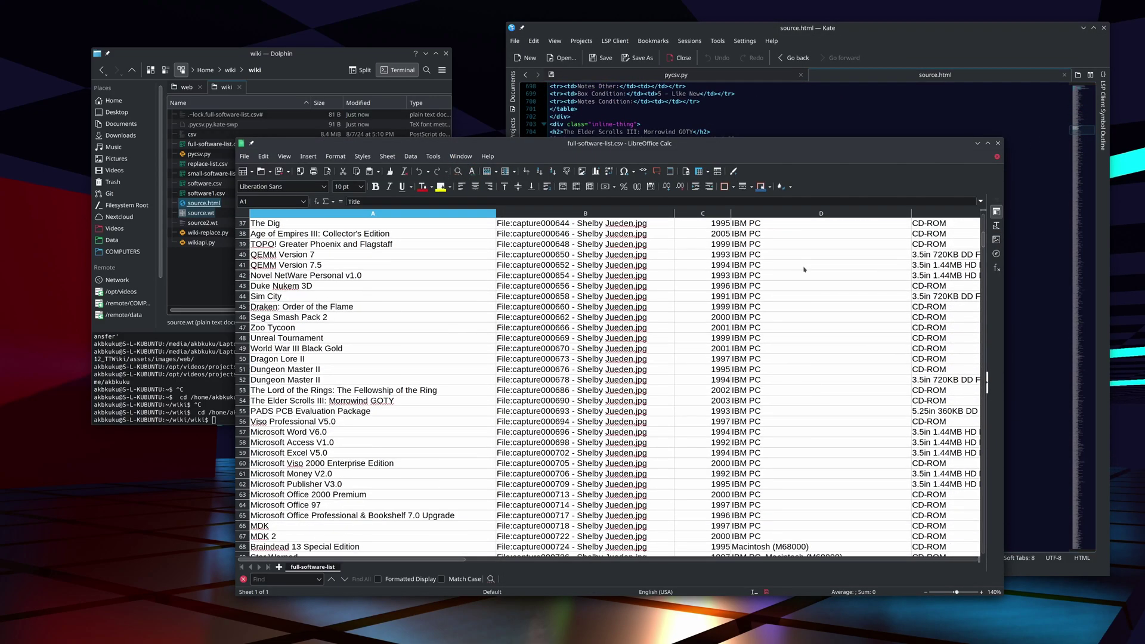
scroll(803, 270, "down", 17)
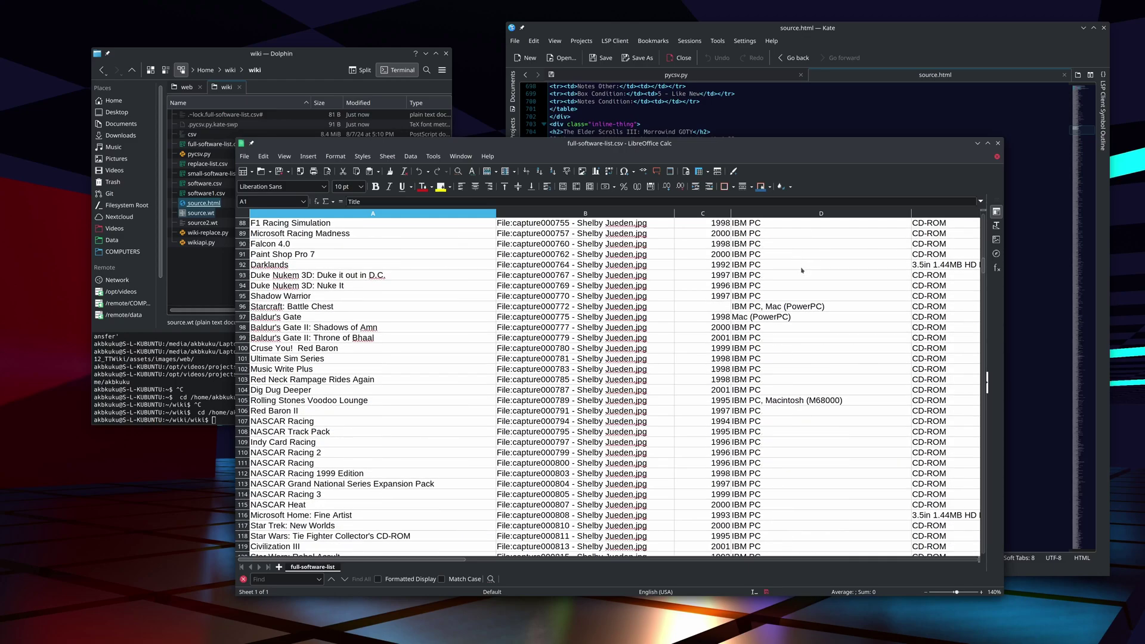
left_click(676, 76)
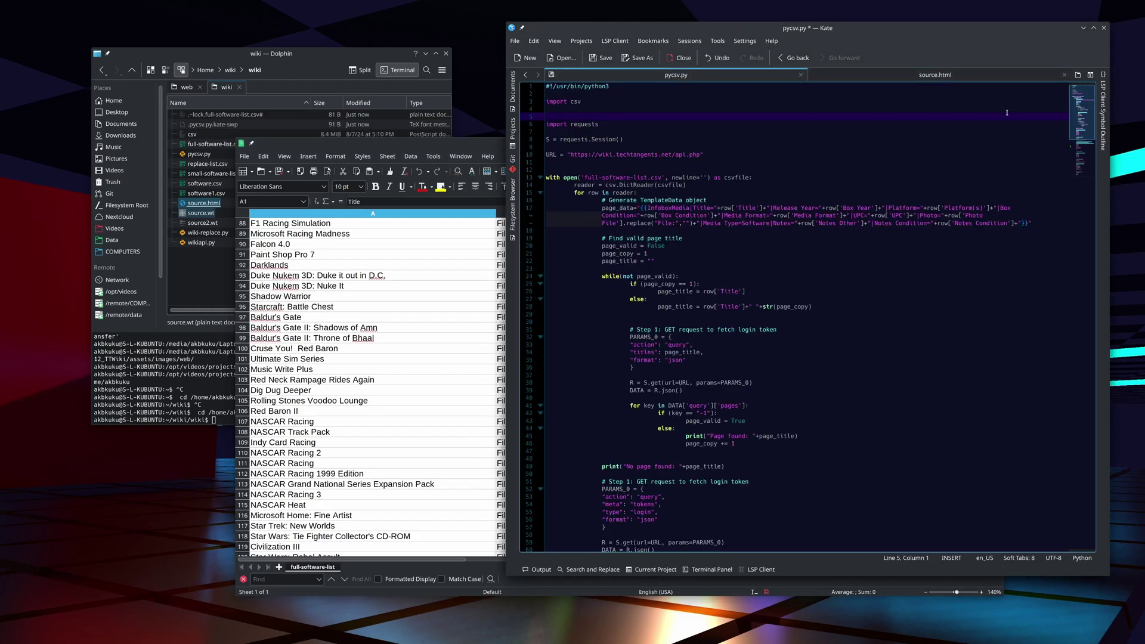
mouse_move(1080, 108)
left_mouse_down()
mouse_move(1074, 180)
mouse_move(1077, 104)
left_mouse_up()
- Open the Gex 3D: Enter The Gecko entry, then show the A, B and C titles
left_click(652, 171)
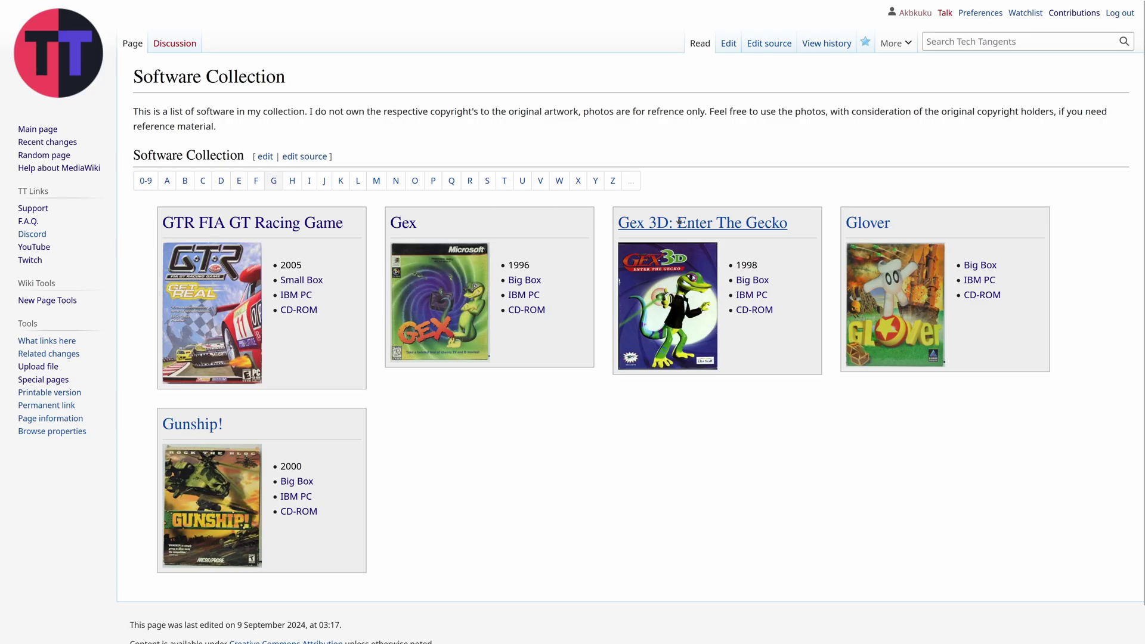
left_click(679, 221)
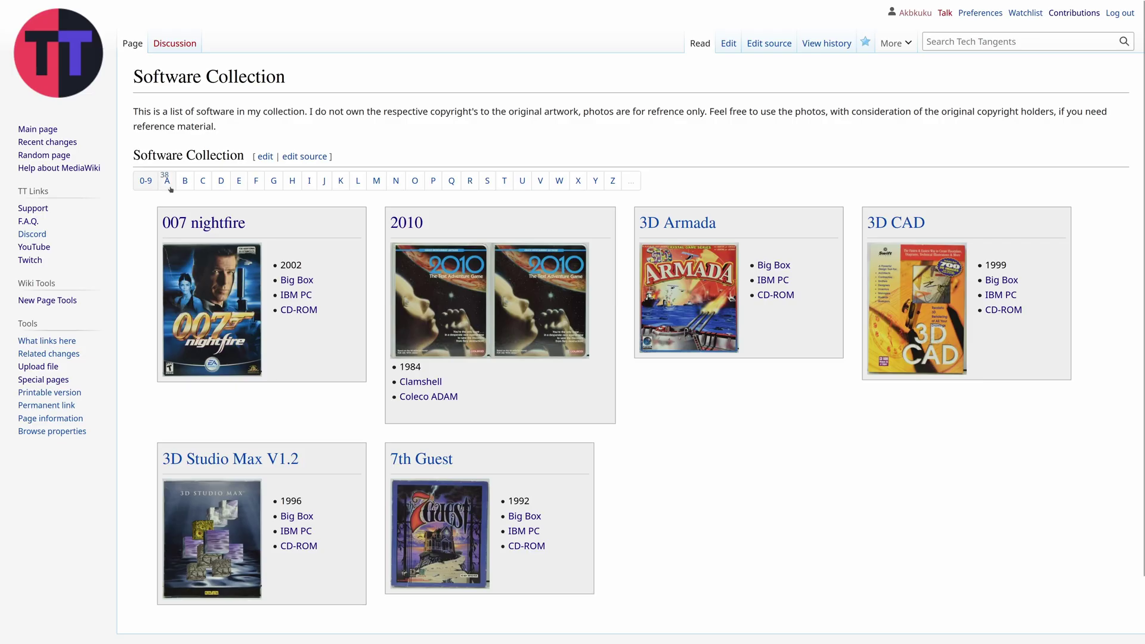
left_click(168, 182)
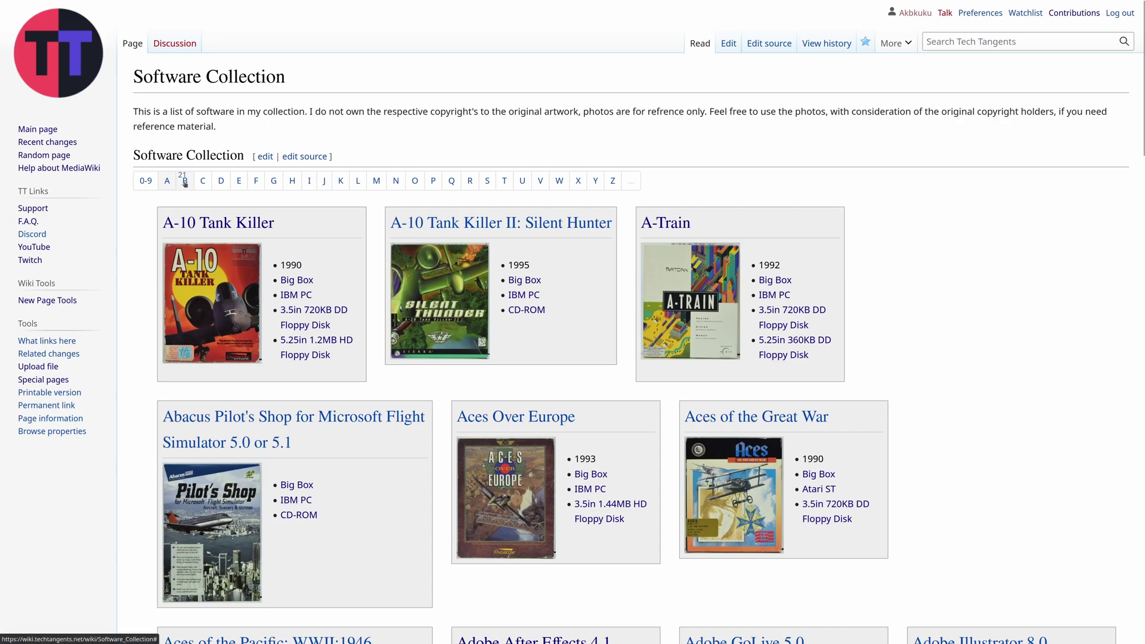
left_click(185, 182)
left_click(202, 182)
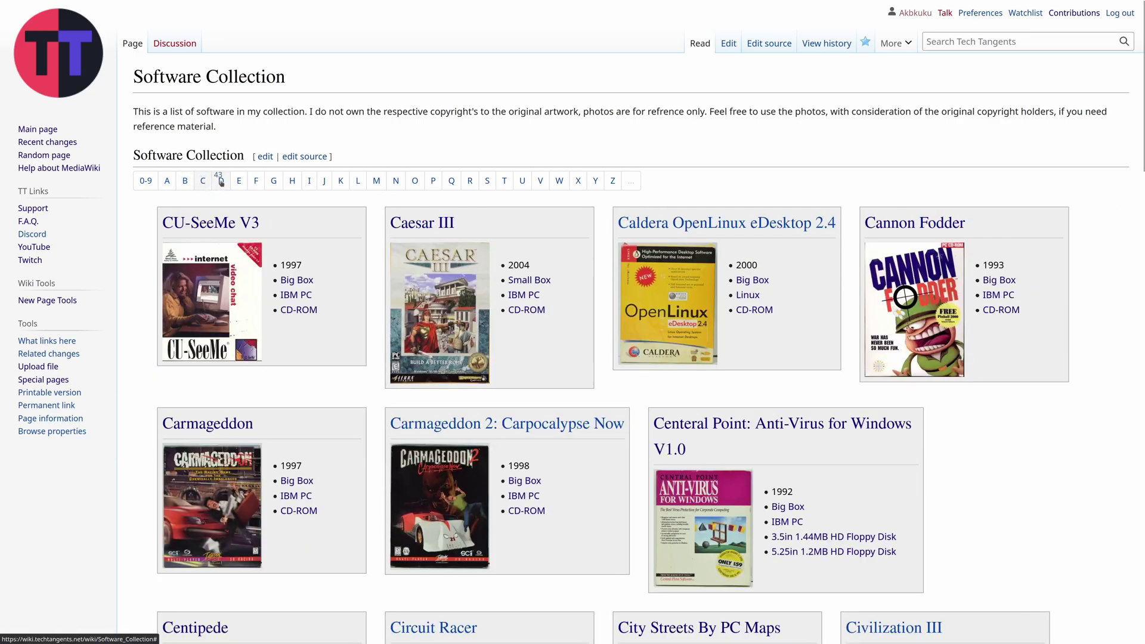
- Continue through D, E and F, ending on the Macintosh (M68000) Freddi Fish titles
left_click(226, 183)
left_click(238, 182)
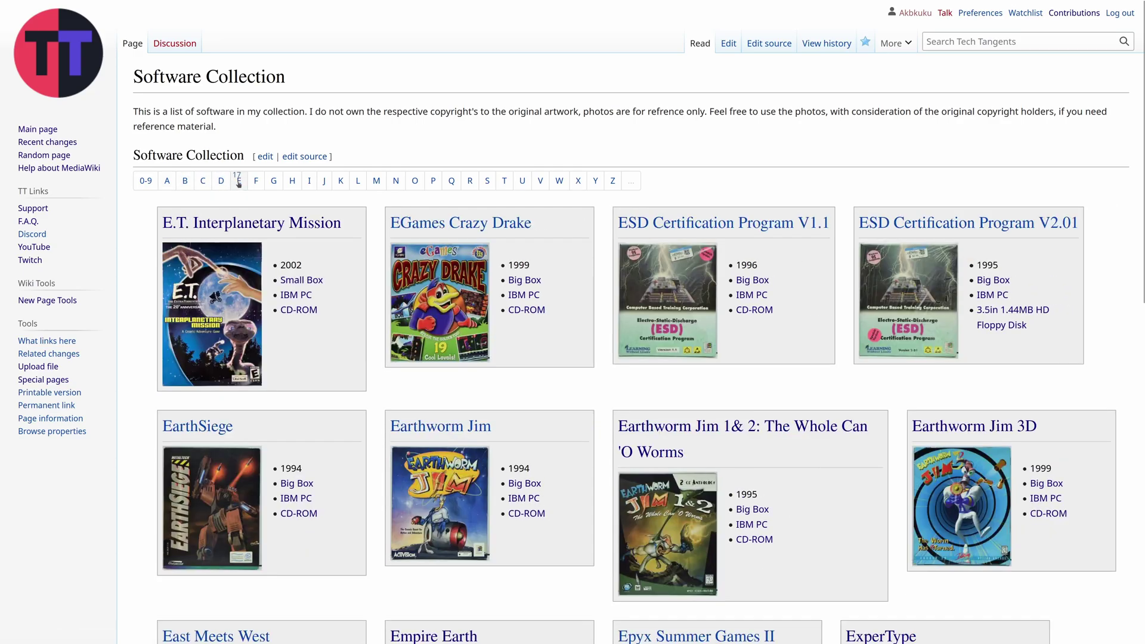
left_click(255, 182)
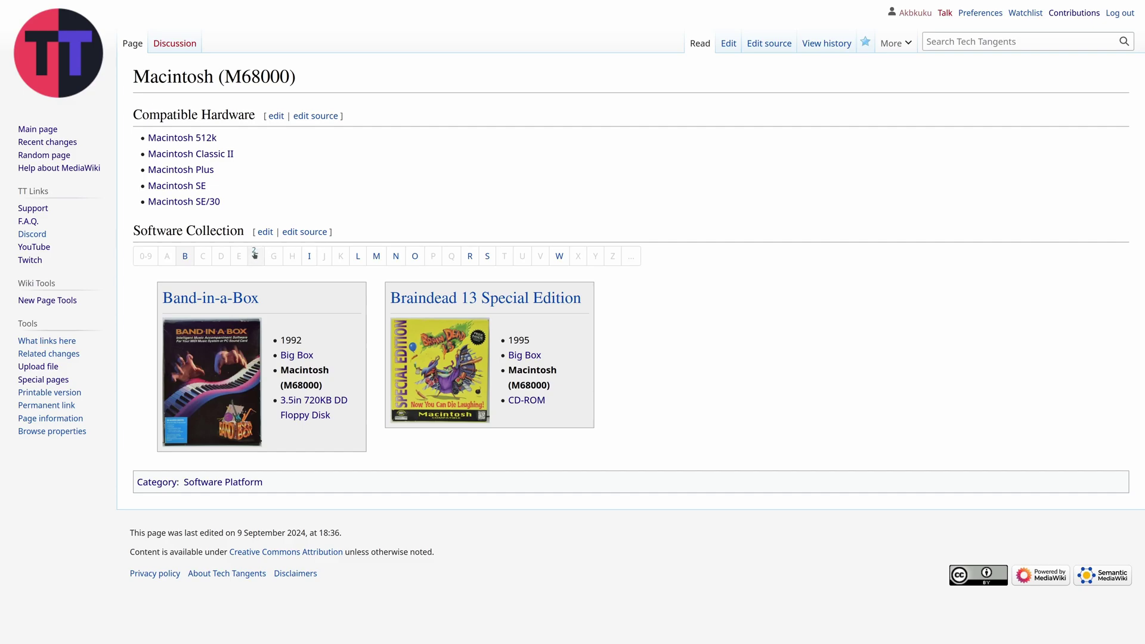
left_click(258, 256)
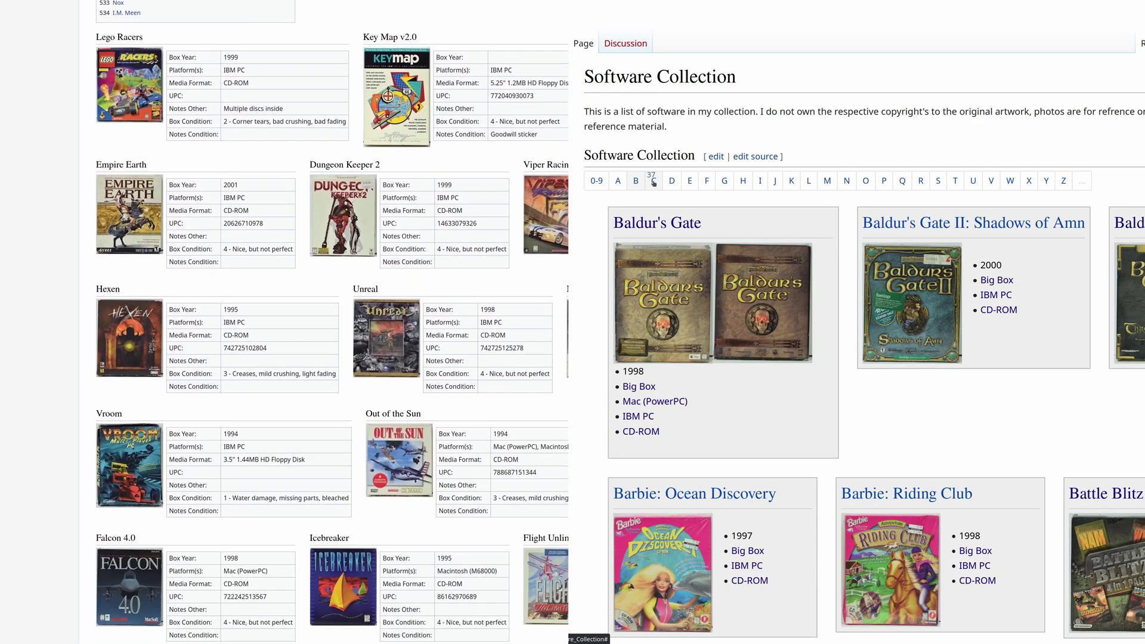
- Switch the Software Collection listing to the C, D, then E titles
left_click(655, 182)
left_click(673, 182)
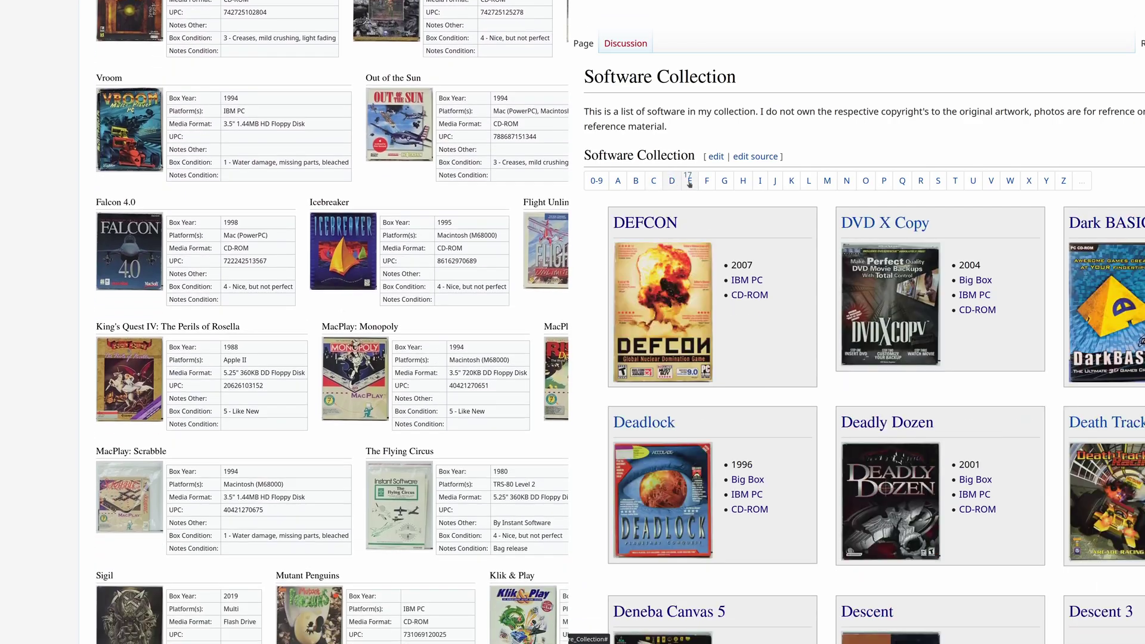
left_click(690, 180)
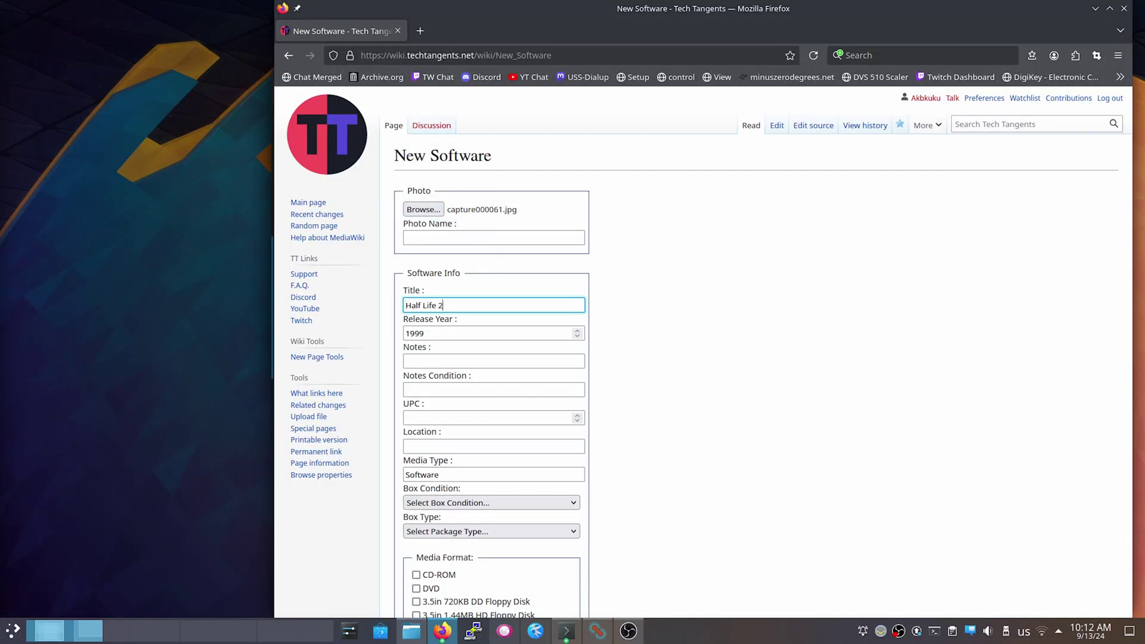
- Submit the Half Life 2: Episode Pack form with UPC, 5 - Like New, Small Box, DVD, IBM PC
scroll(709, 319, "down", 1)
left_click(447, 251)
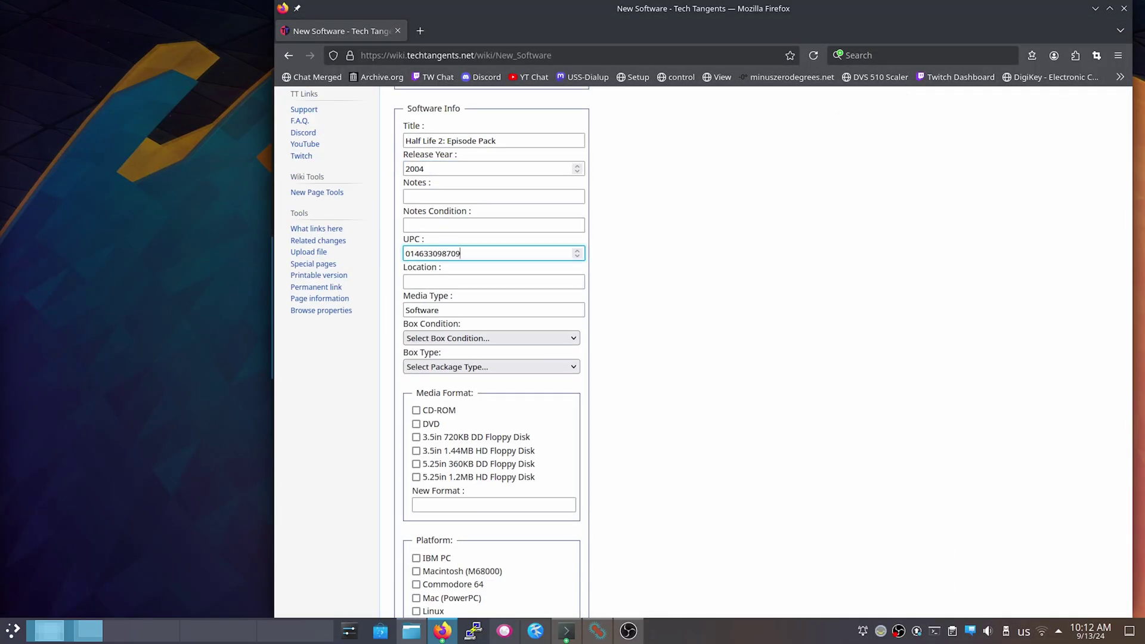
left_click(491, 338)
left_click(429, 419)
left_click(491, 366)
left_click(429, 411)
scroll(430, 411, "down", 4)
left_click(416, 258)
left_click(416, 393)
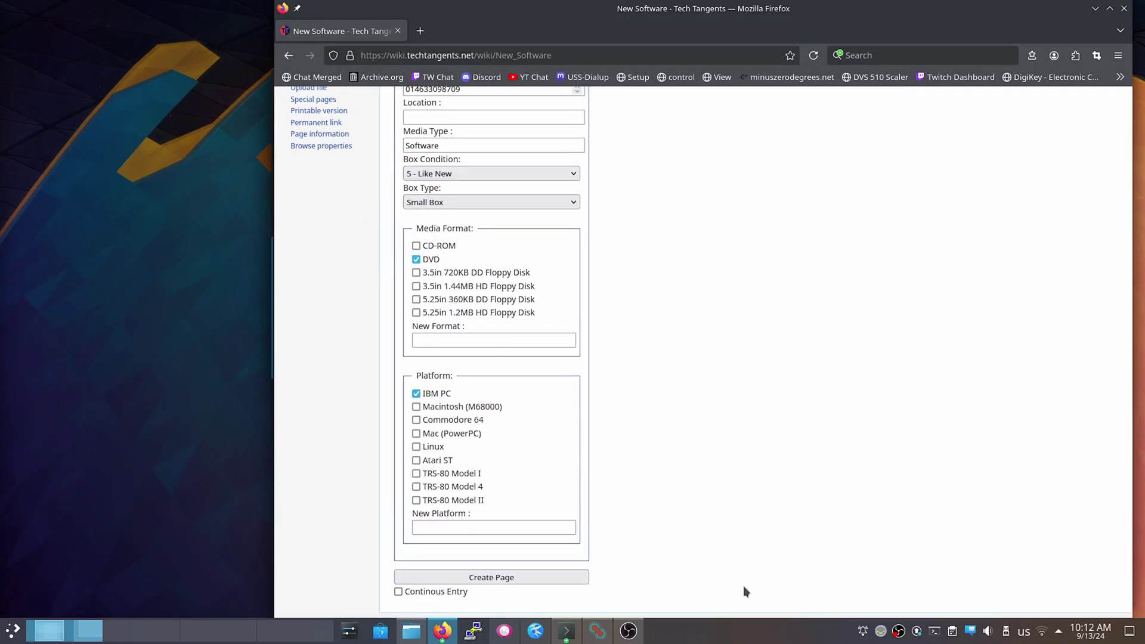
key("Return")
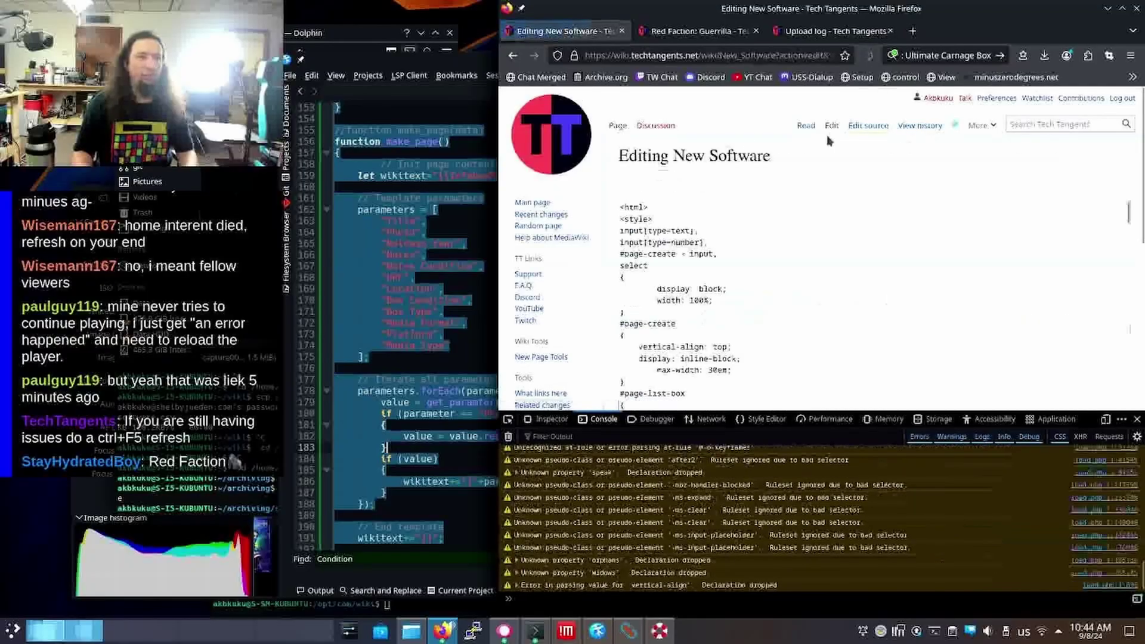
- Overwrite the New Software page source with the pasted HTML form code and save it
key("ctrl+a")
key("ctrl+v")
scroll(715, 330, "down", 4)
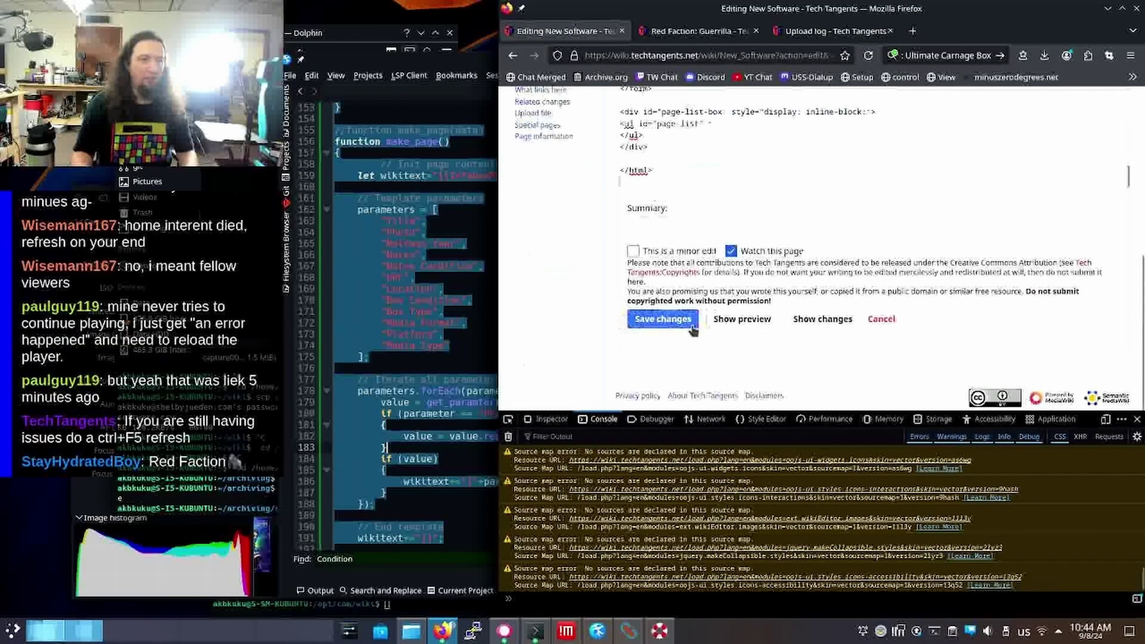
left_click(663, 319)
left_click(697, 32)
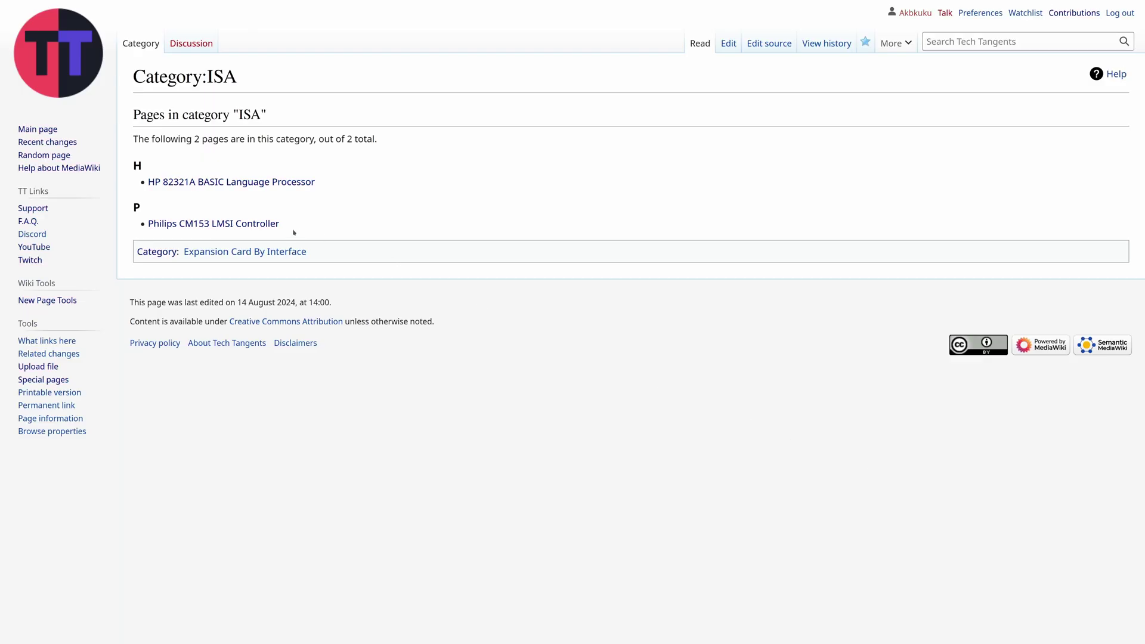
- Open the Philips CM153 LMSI Controller page from Category:ISA
left_click(269, 224)
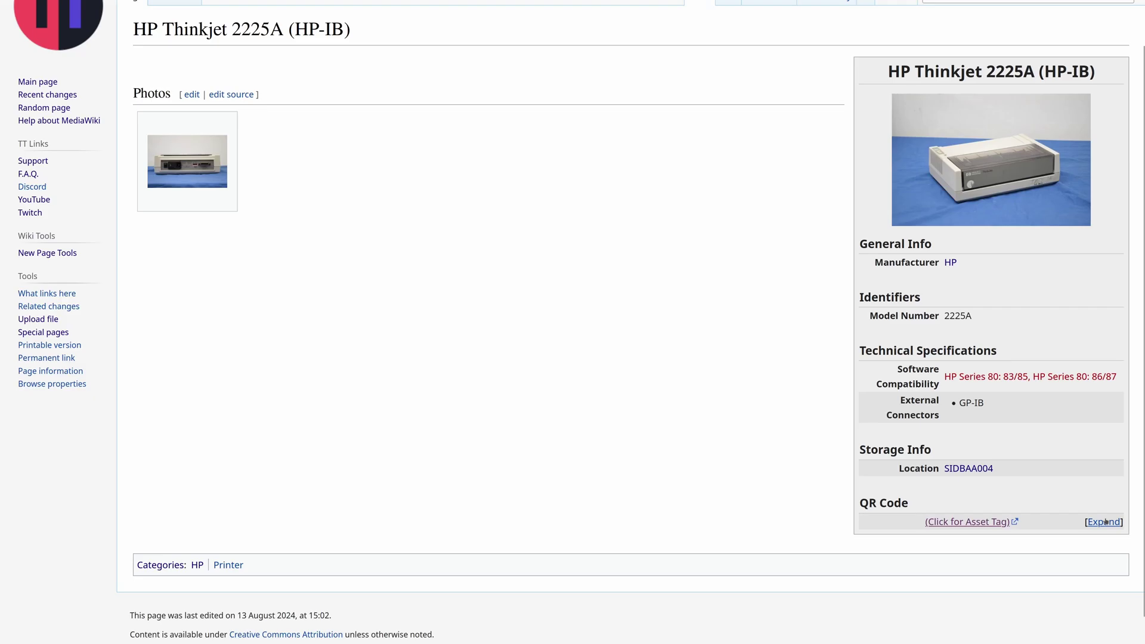
- Expand the HP Thinkjet's QR Code row and open its printable asset tag image
left_click(1105, 522)
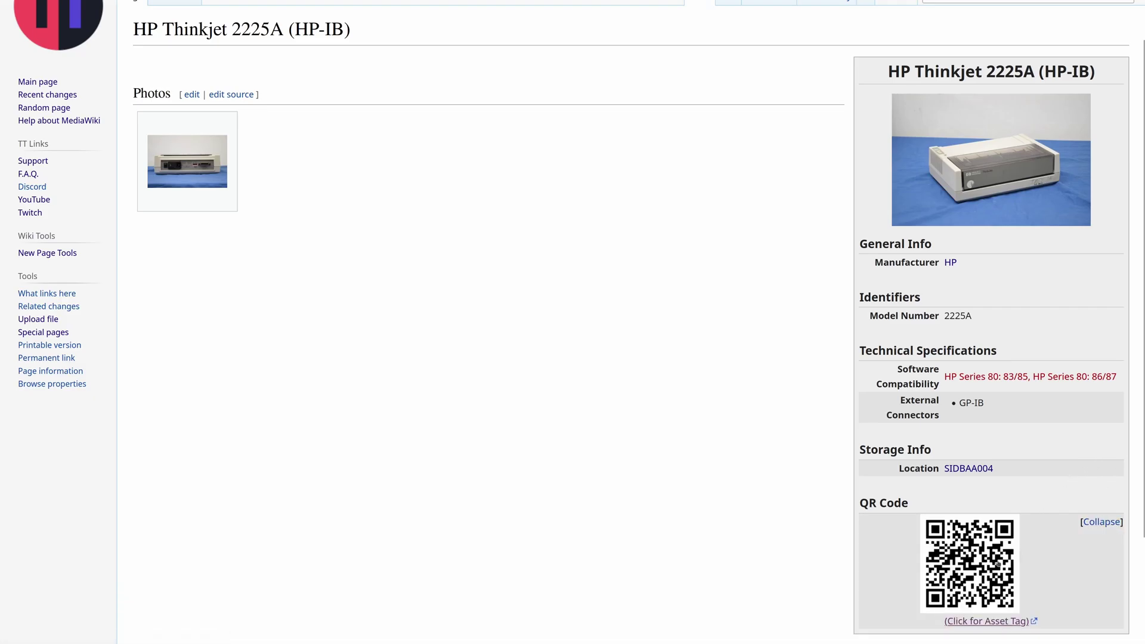
left_click(983, 562)
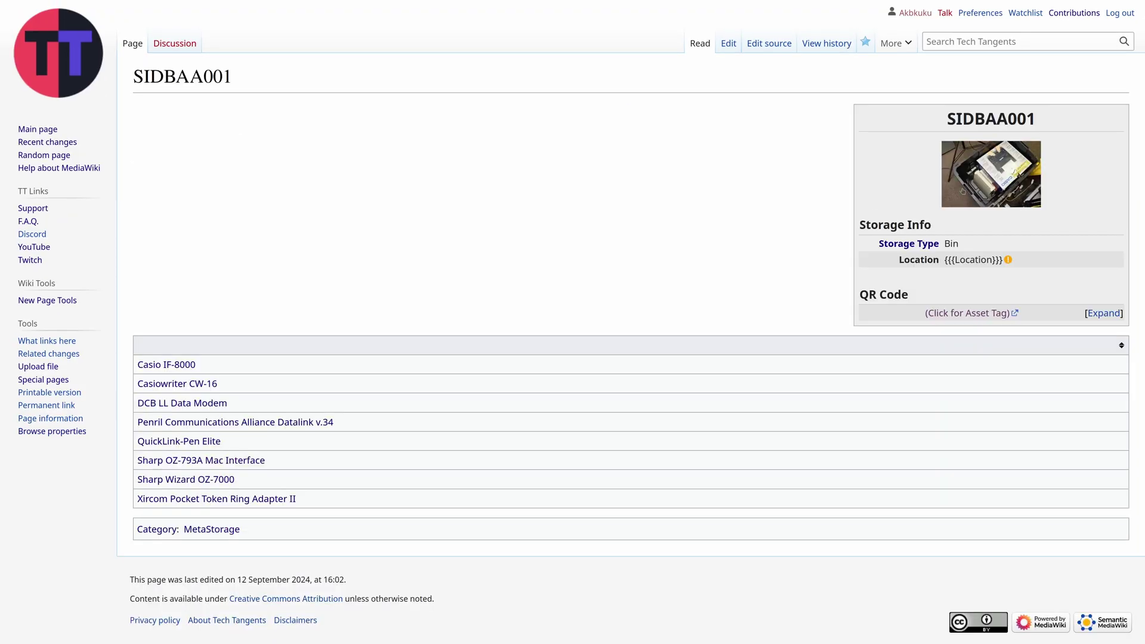
- View the SIDBAA001 bin photo, the Sharp Wizard OZ-7000 and its bin, then the TRS-80 Pocket Computer
left_click(962, 191)
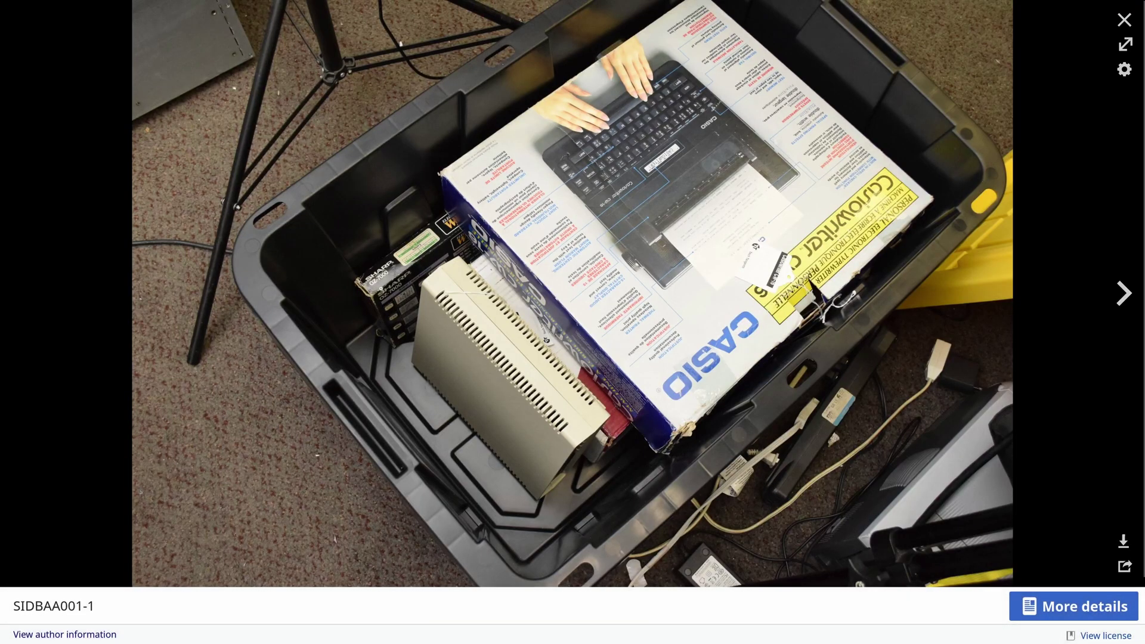
key("Escape")
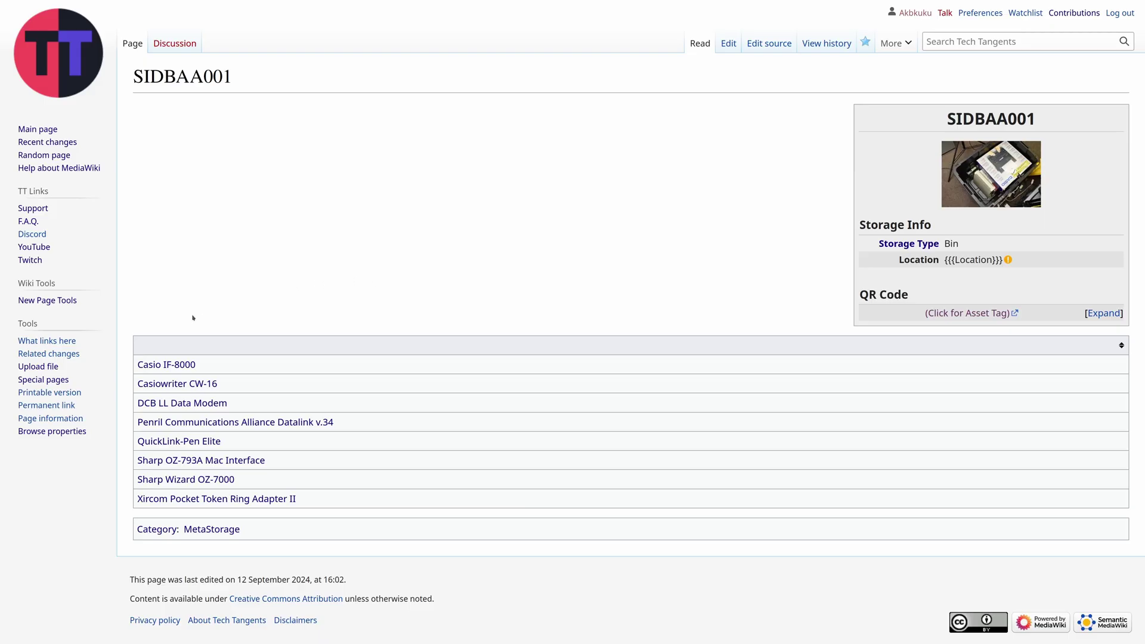
left_click(186, 480)
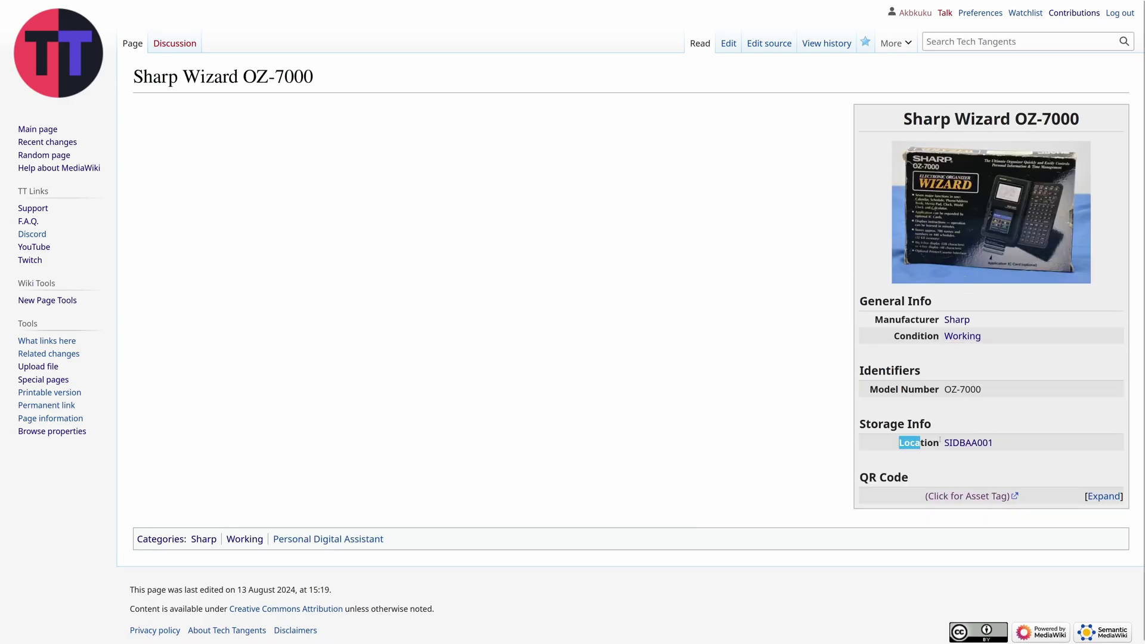
left_click_drag(920, 442, 992, 442)
left_click(966, 442)
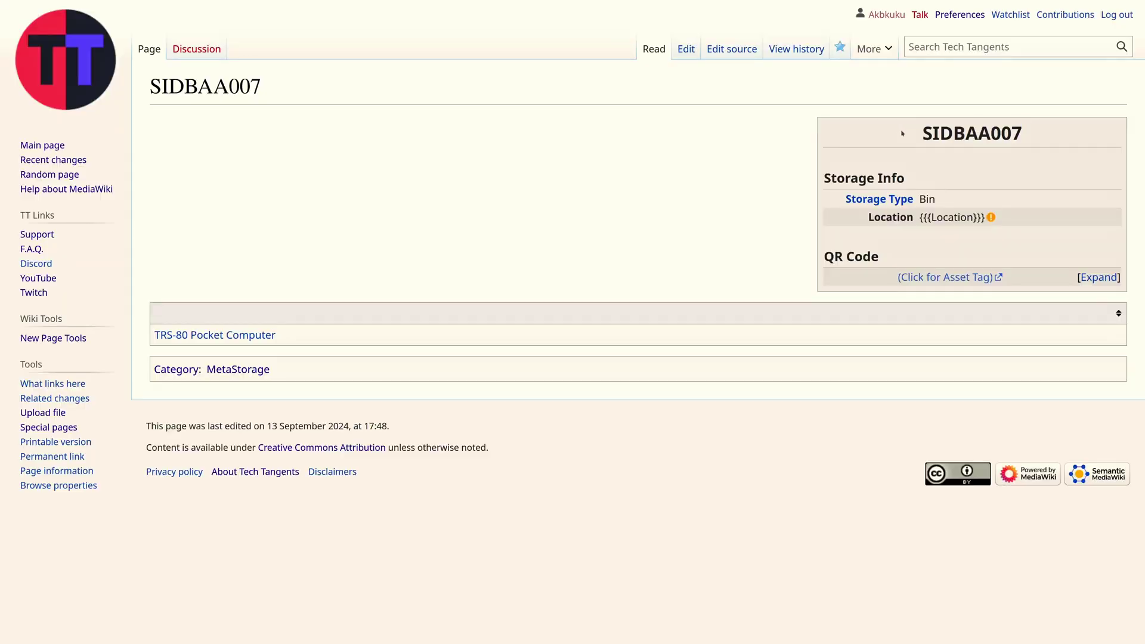
left_click(250, 335)
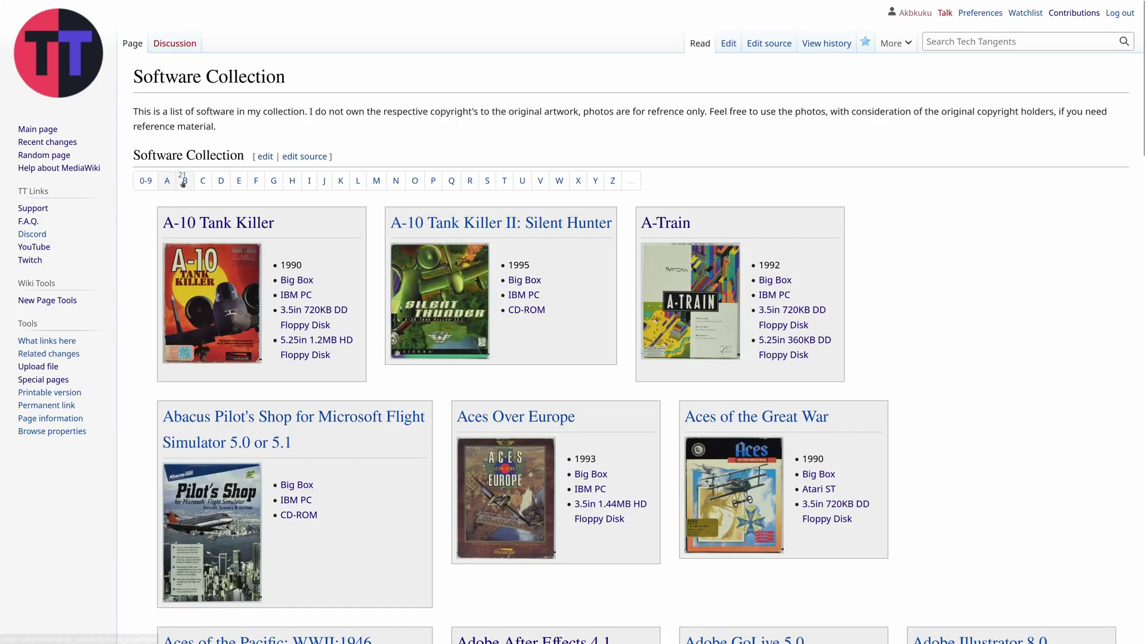
- List the Software Collection titles starting with B, then those starting with C
left_click(190, 183)
left_click(203, 182)
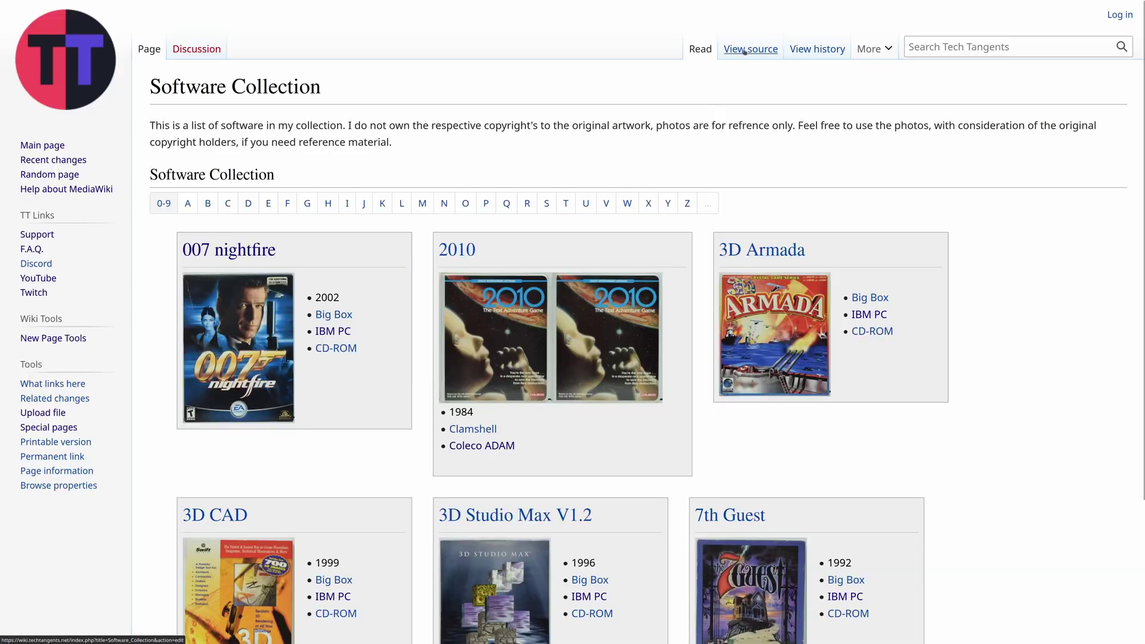
- Open the Software Collection source and select the |?Has Photo#150px through |pageitems=5 lines
left_click(744, 52)
left_click_drag(152, 289, 343, 506)
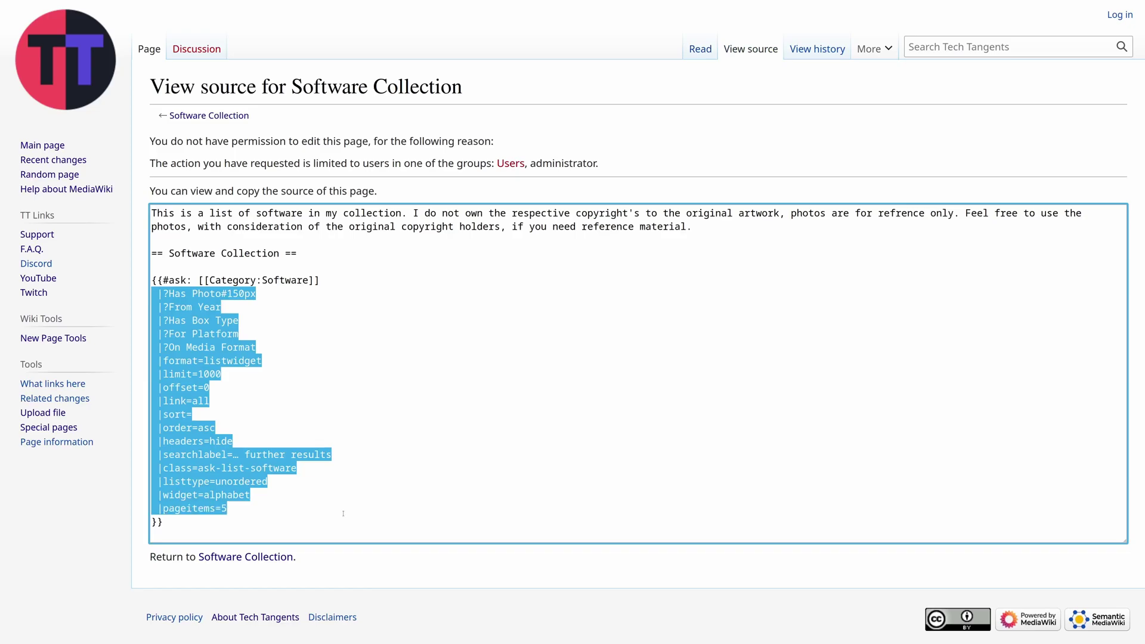